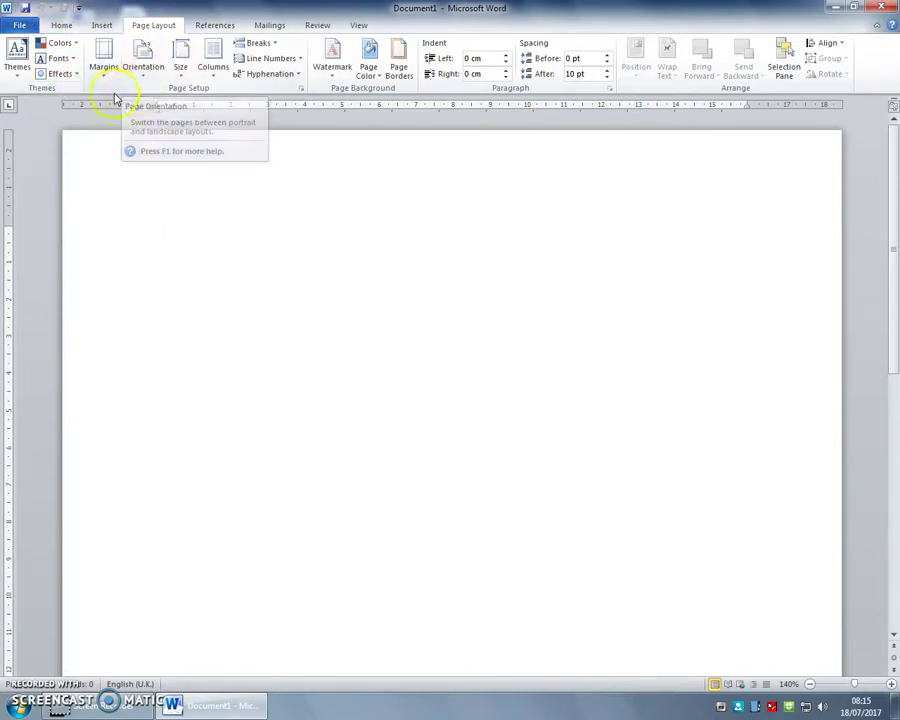
Switch the page orientation to landscape and back to portrait
{"action": "left_click", "coordinate": [141, 57]}
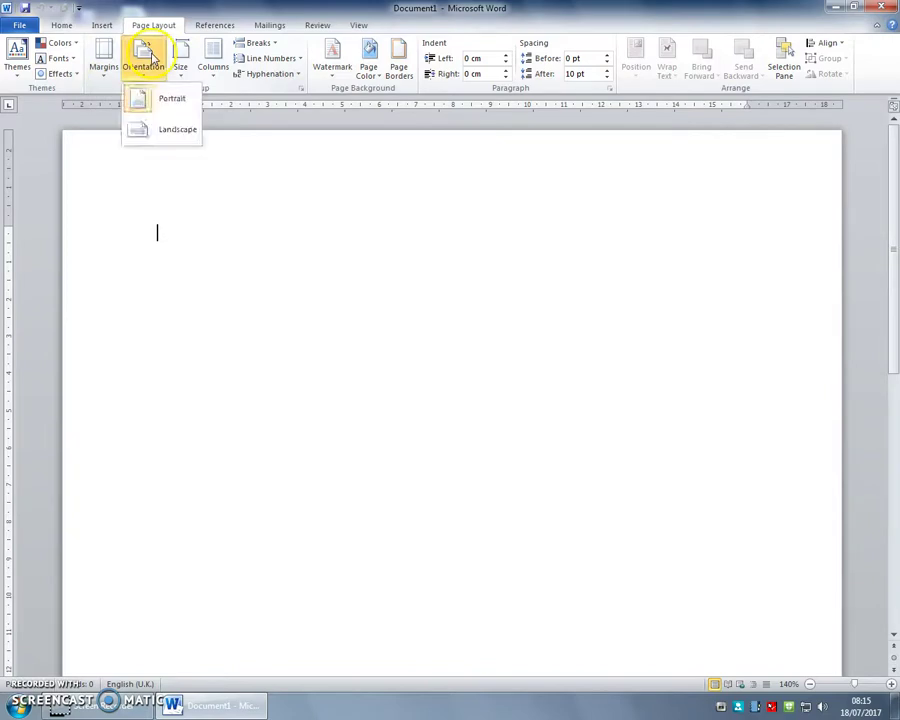
{"action": "left_click", "coordinate": [166, 132]}
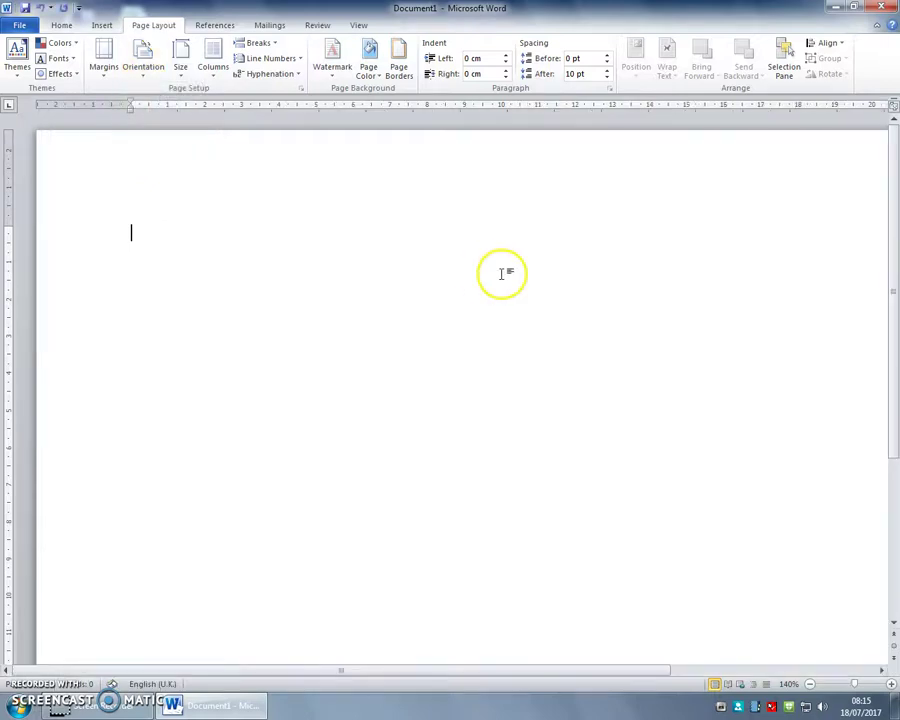
{"action": "left_click", "coordinate": [141, 62]}
{"action": "left_click", "coordinate": [171, 98]}
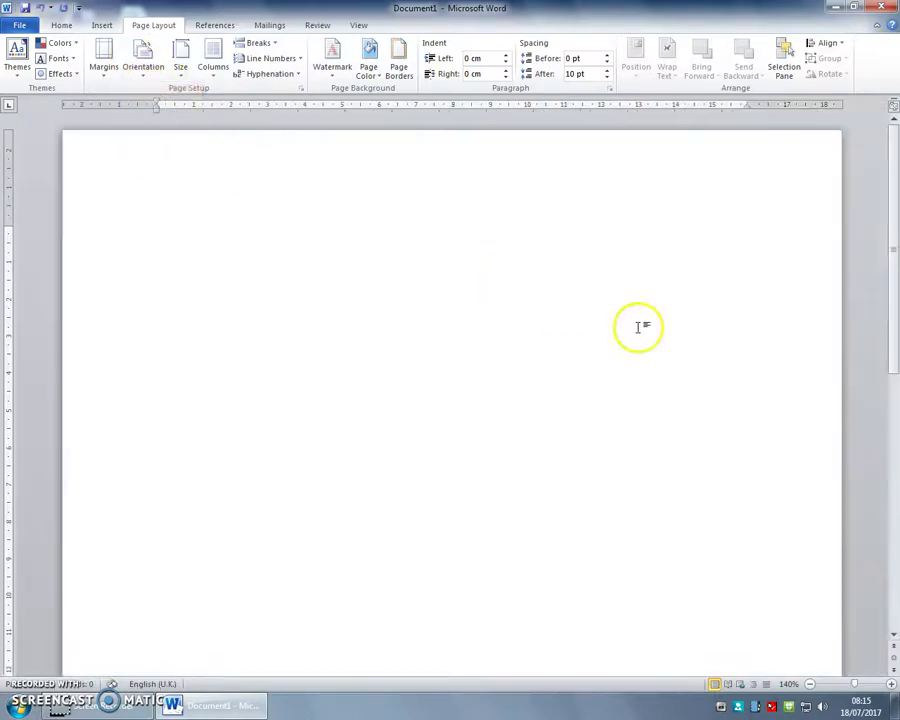
Examine the preset page margins and the custom margin settings
{"action": "left_click", "coordinate": [104, 62]}
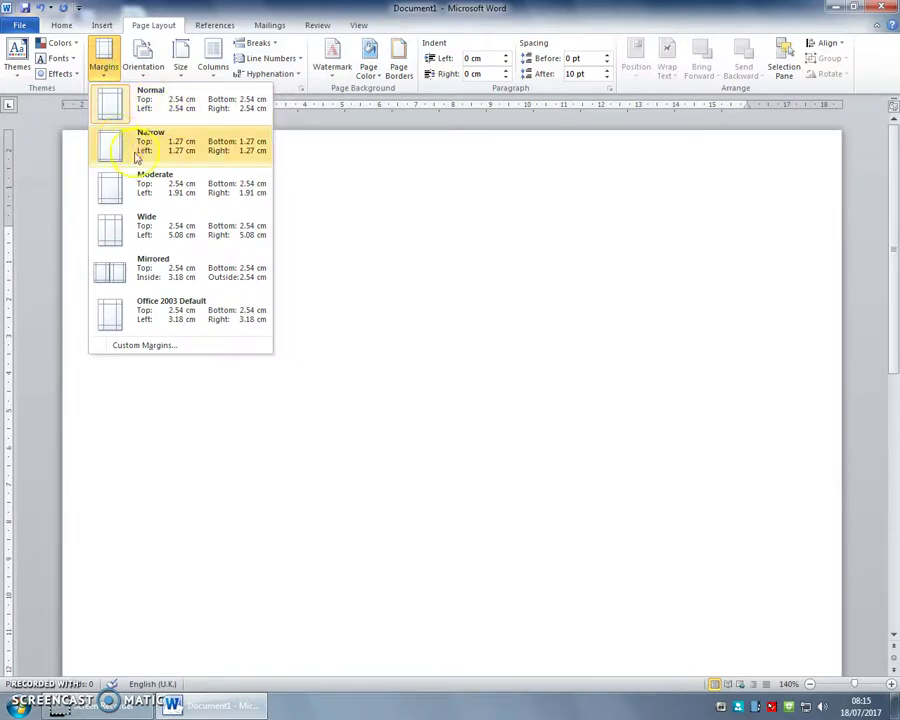
{"action": "left_click", "coordinate": [140, 347]}
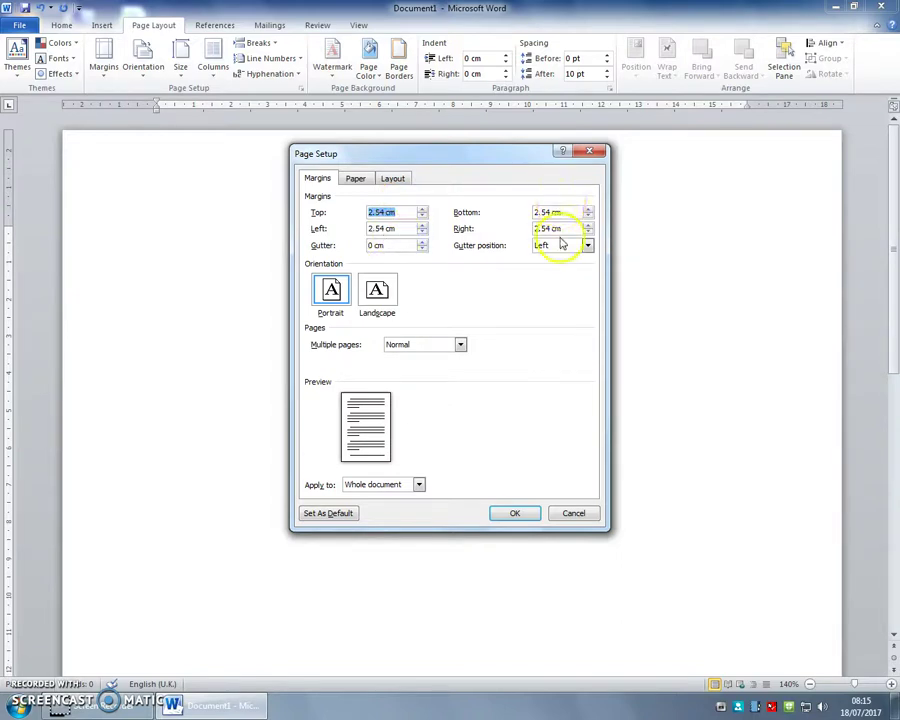
{"action": "left_click", "coordinate": [574, 514]}
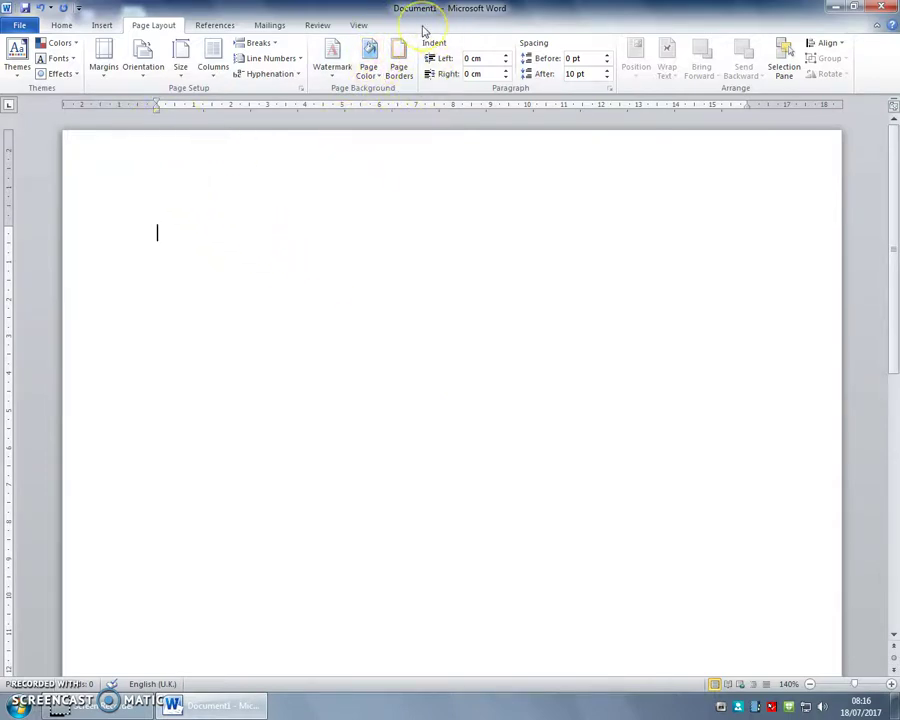
Apply a box page border to the whole document in a thick-and-thin double line style, 4 ½ pt wide
{"action": "left_click", "coordinate": [398, 66]}
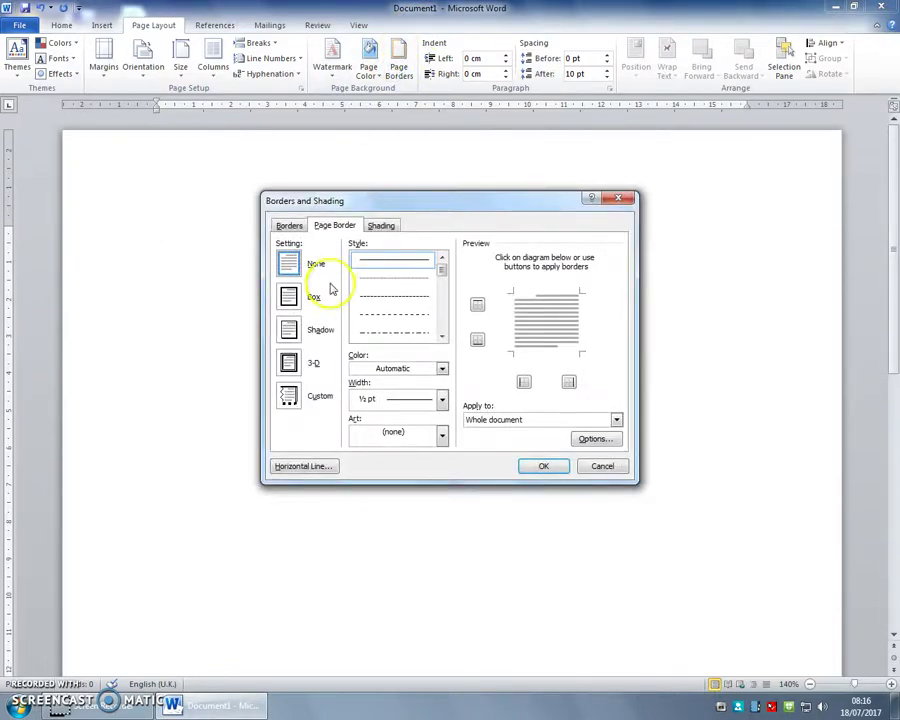
{"action": "left_click", "coordinate": [289, 300]}
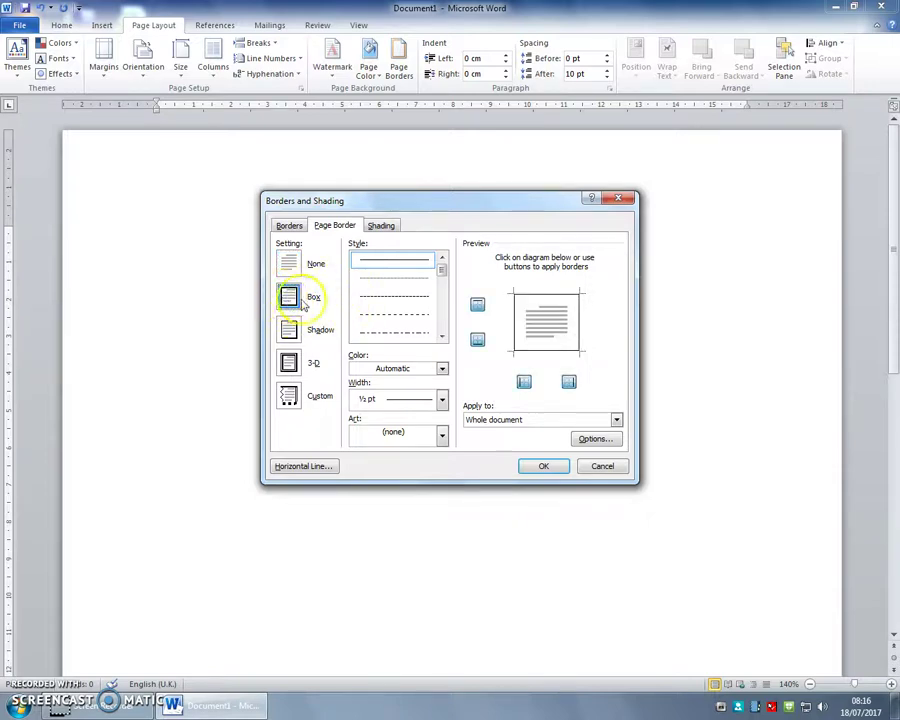
{"action": "mouse_move", "coordinate": [443, 269]}
{"action": "left_mouse_down"}
{"action": "mouse_move", "coordinate": [440, 324]}
{"action": "mouse_move", "coordinate": [438, 257]}
{"action": "left_mouse_up"}
{"action": "left_click", "coordinate": [442, 436]}
{"action": "mouse_move", "coordinate": [442, 440]}
{"action": "left_mouse_down"}
{"action": "mouse_move", "coordinate": [440, 526]}
{"action": "mouse_move", "coordinate": [446, 453]}
{"action": "left_mouse_up"}
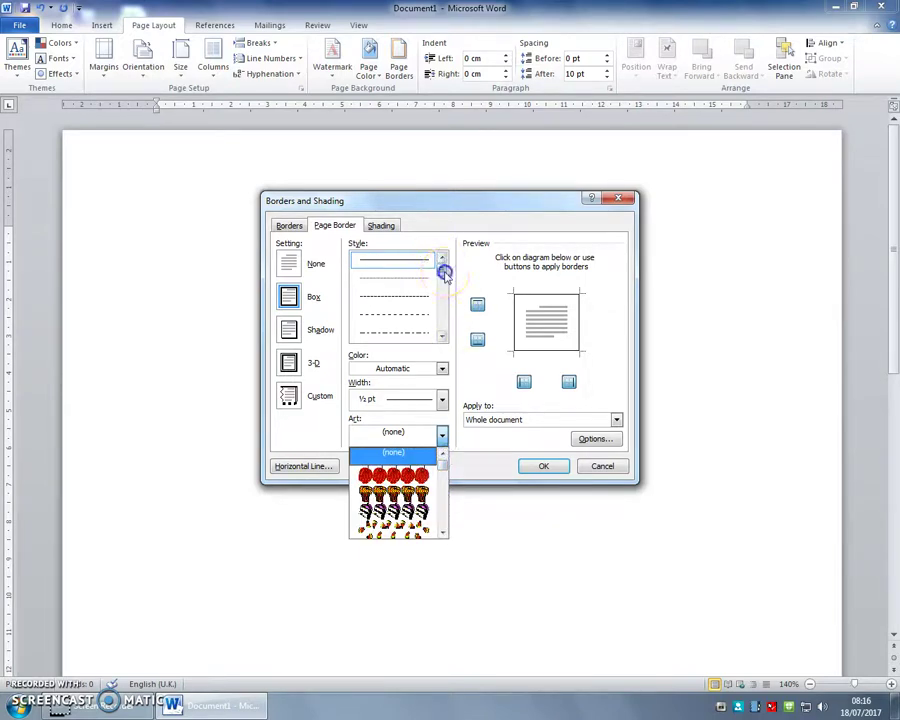
{"action": "left_click_drag", "start_coordinate": [444, 267], "coordinate": [444, 286]}
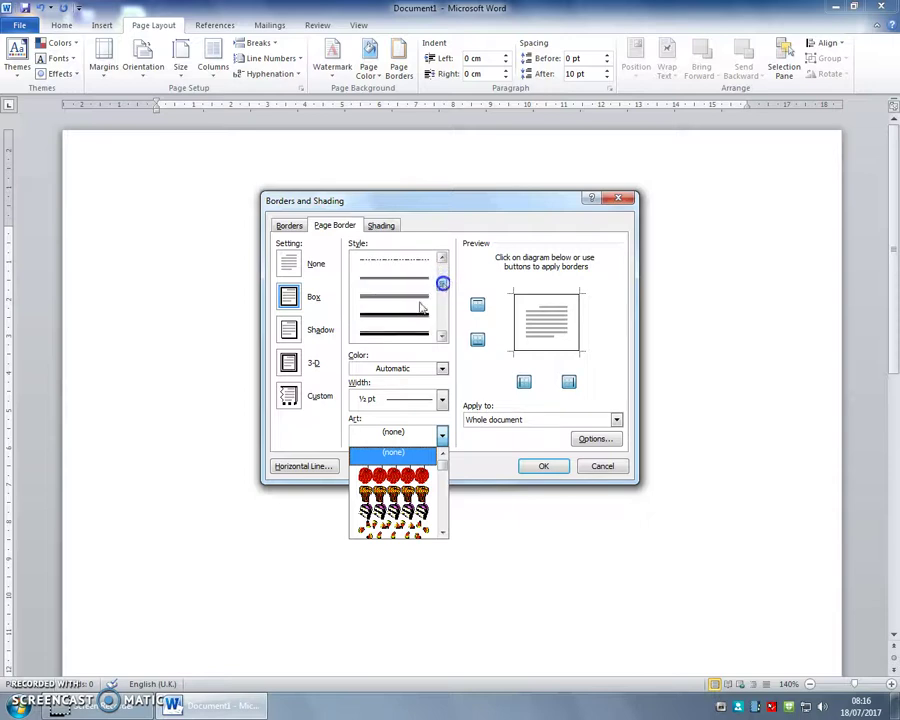
{"action": "left_click", "coordinate": [393, 331]}
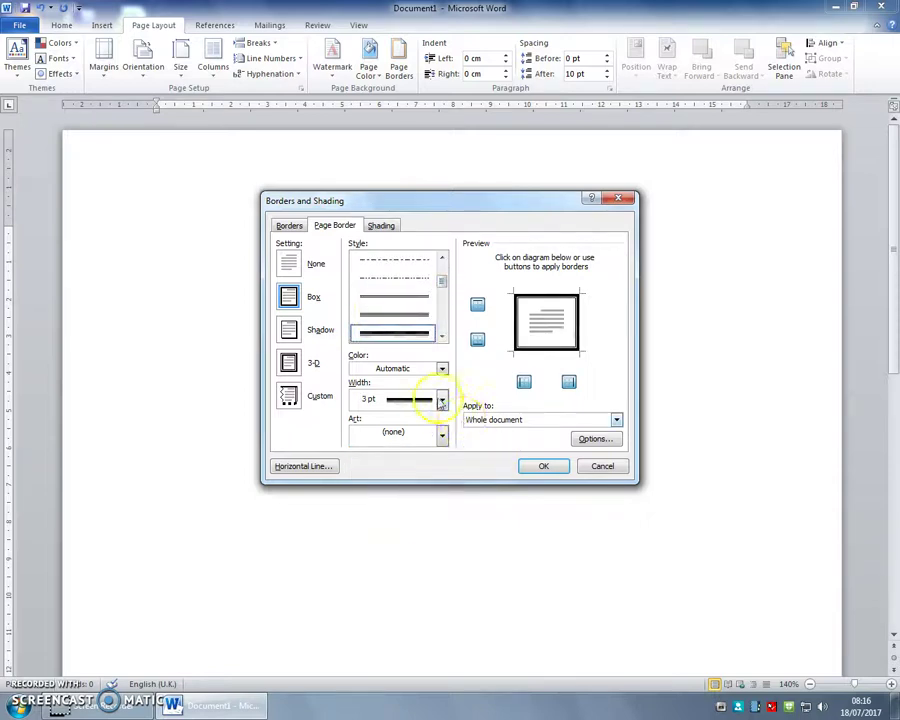
{"action": "left_click", "coordinate": [441, 400]}
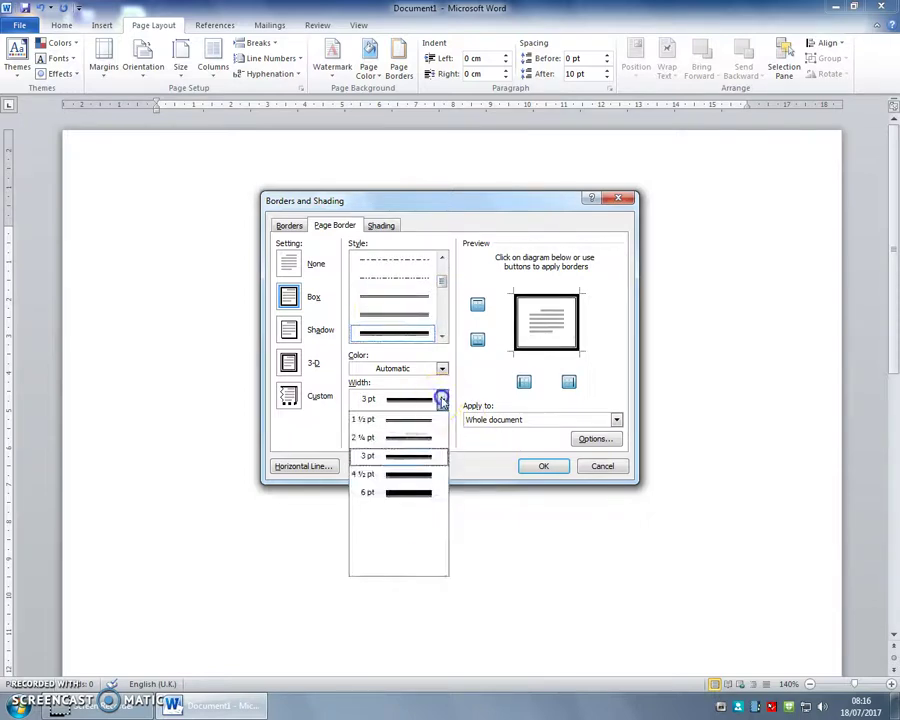
{"action": "left_click", "coordinate": [403, 479]}
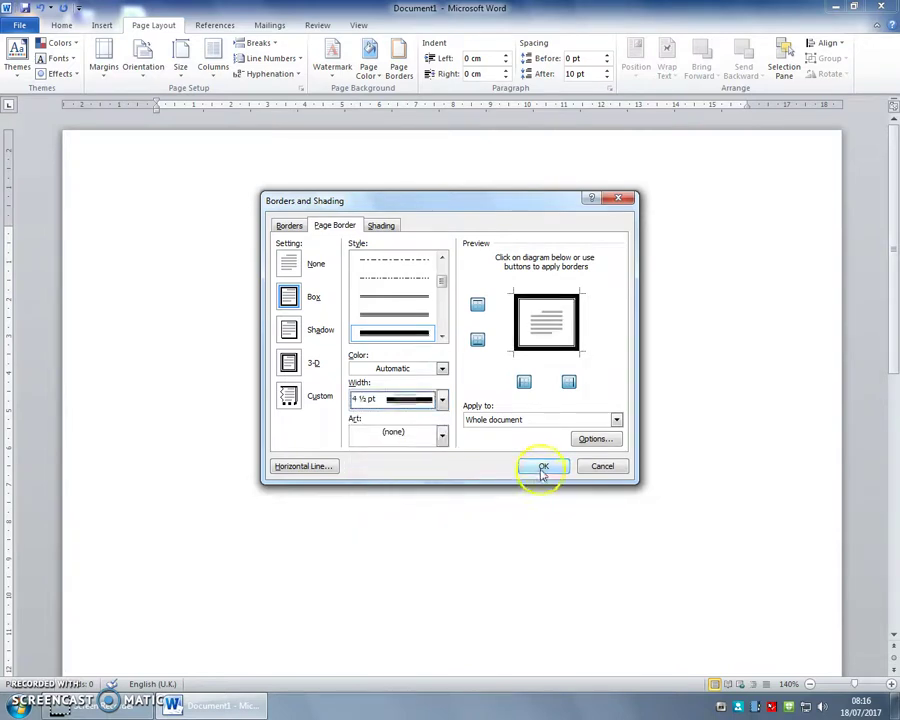
{"action": "left_click", "coordinate": [543, 468]}
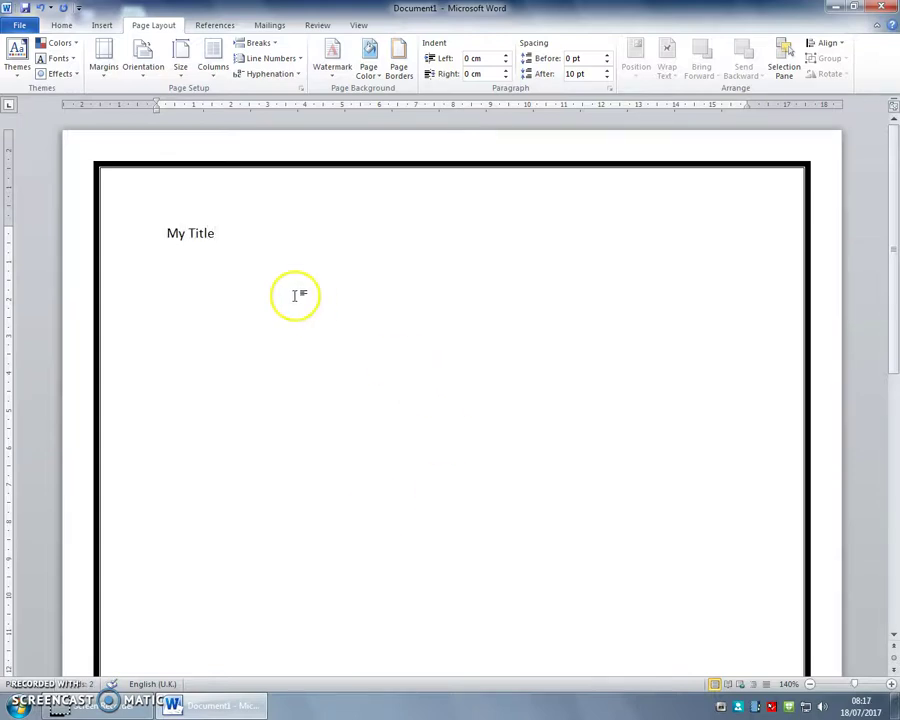
Delete the extra space in front of "My Title"
{"action": "left_click_drag", "start_coordinate": [155, 227], "coordinate": [221, 235]}
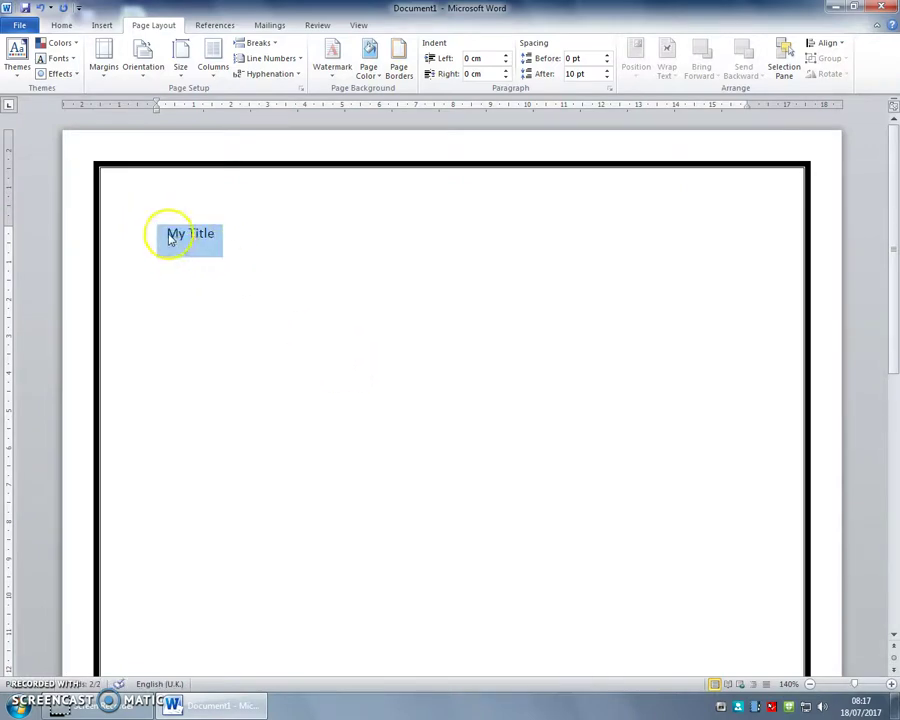
{"action": "left_click", "coordinate": [206, 236]}
{"action": "key", "text": "Delete"}
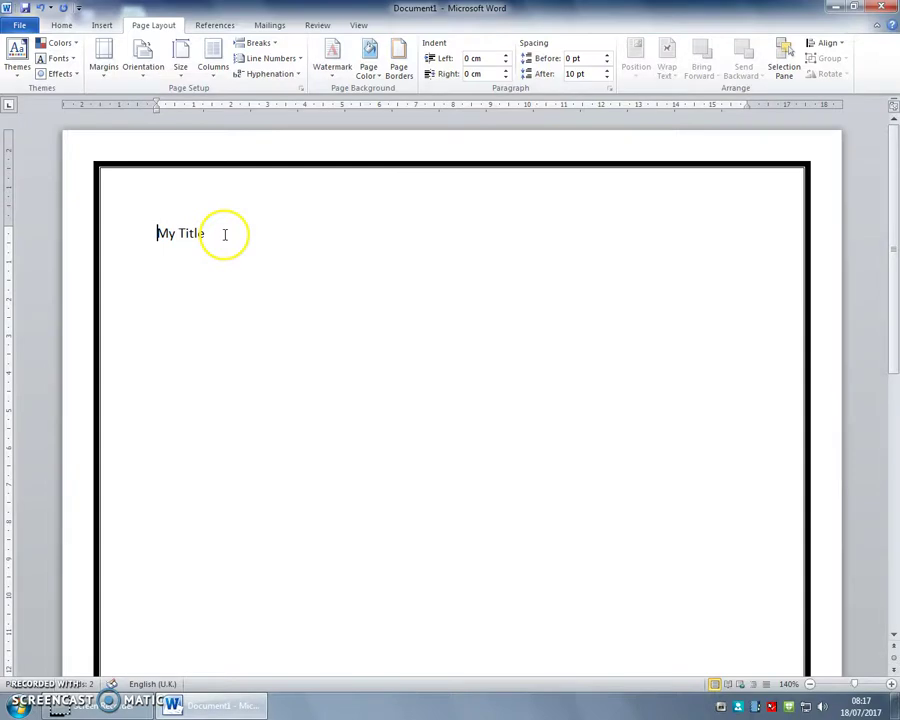
Try center, right, left and justified alignment on "My Title", ending with it centered
{"action": "left_click", "coordinate": [145, 231]}
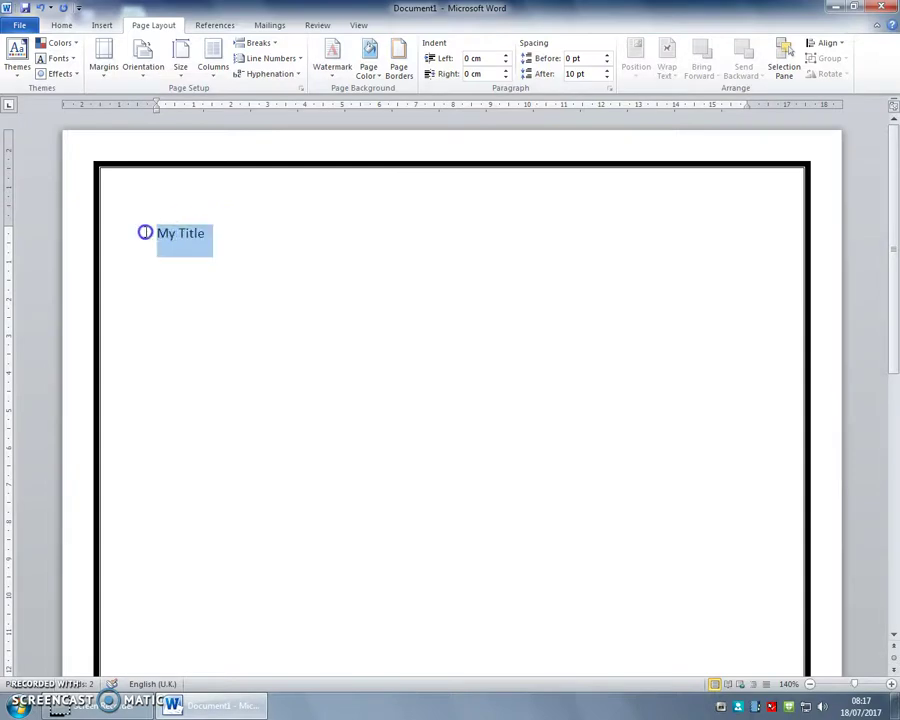
{"action": "left_click", "coordinate": [62, 26]}
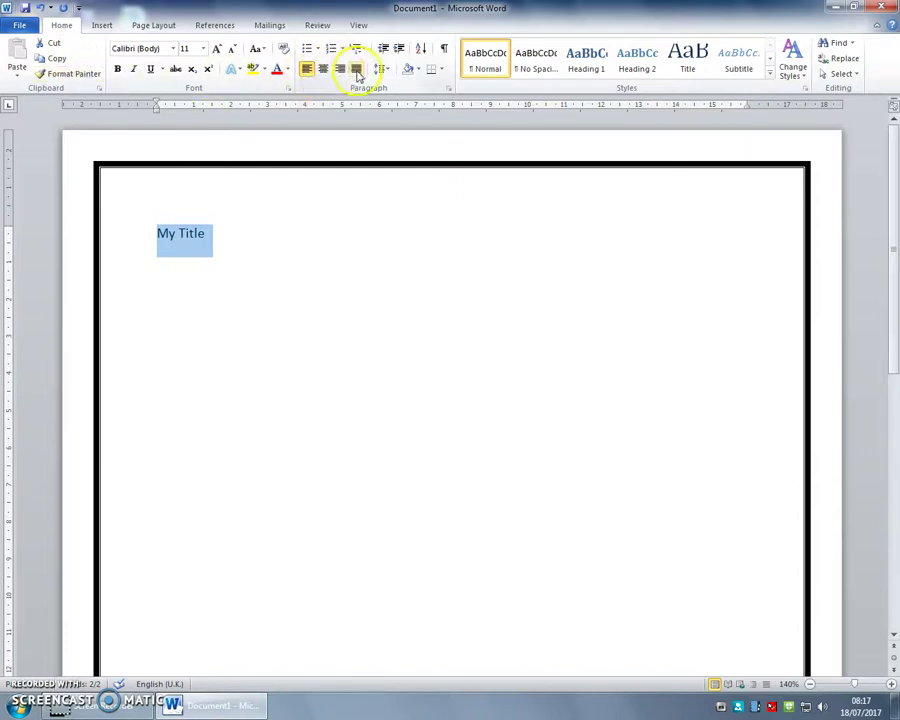
{"action": "left_click", "coordinate": [325, 70]}
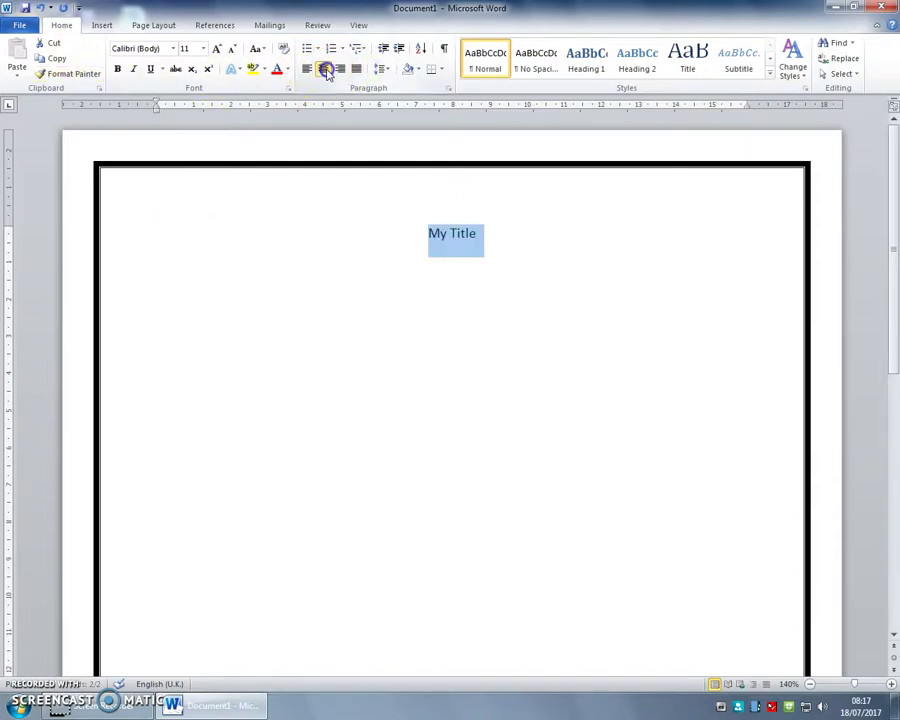
{"action": "left_click", "coordinate": [340, 70]}
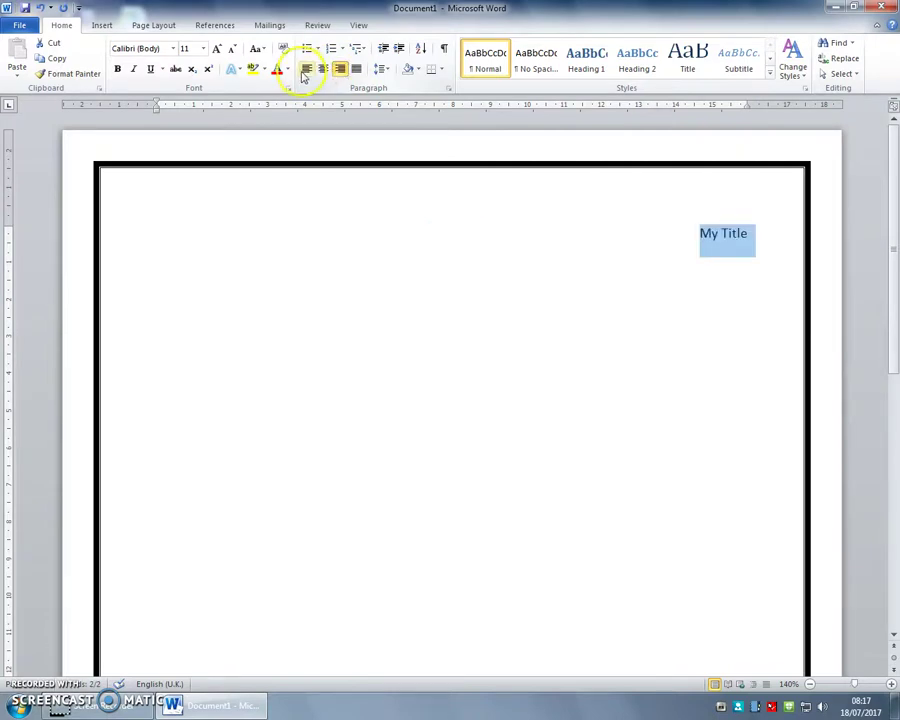
{"action": "left_click", "coordinate": [306, 70]}
{"action": "left_click", "coordinate": [358, 70]}
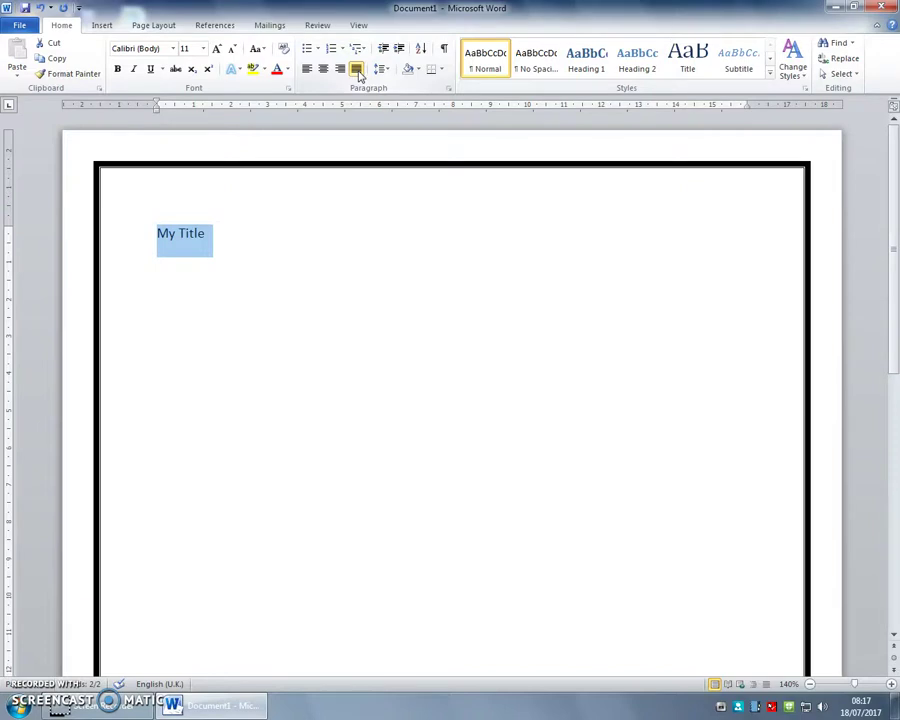
{"action": "left_click", "coordinate": [323, 69]}
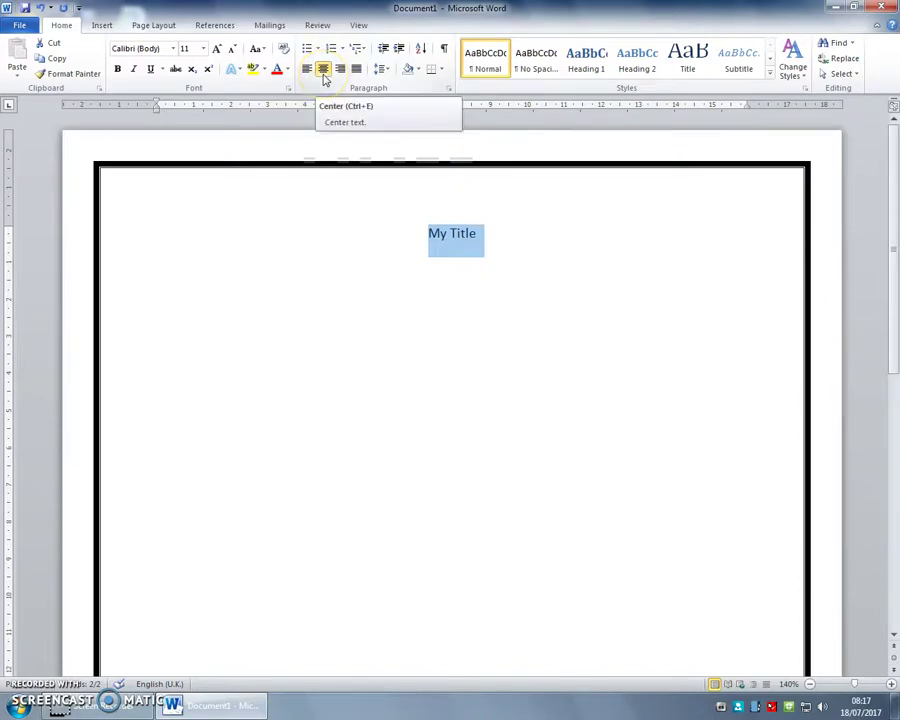
Make "My Title" bold and underlined, and enlarge it to 20 pt
{"action": "left_click", "coordinate": [117, 68]}
{"action": "left_click", "coordinate": [218, 48]}
{"action": "left_click", "coordinate": [218, 48]}
{"action": "left_click", "coordinate": [218, 48]}
{"action": "left_click", "coordinate": [218, 48]}
{"action": "left_click", "coordinate": [218, 48]}
{"action": "left_click", "coordinate": [150, 68]}
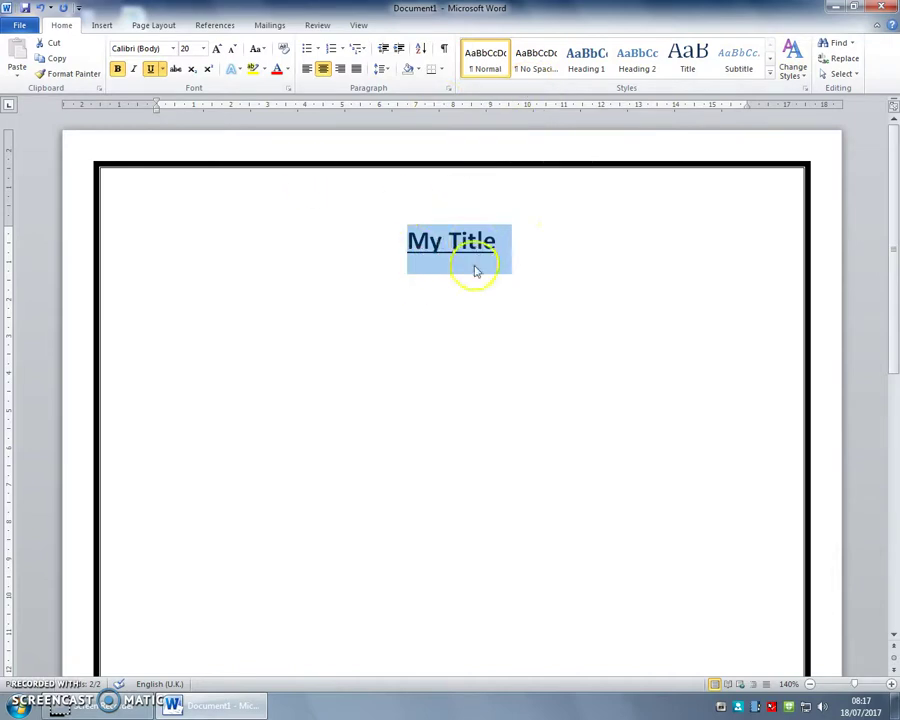
Apply the Title style to "My Title" and center it
{"action": "left_click", "coordinate": [769, 75]}
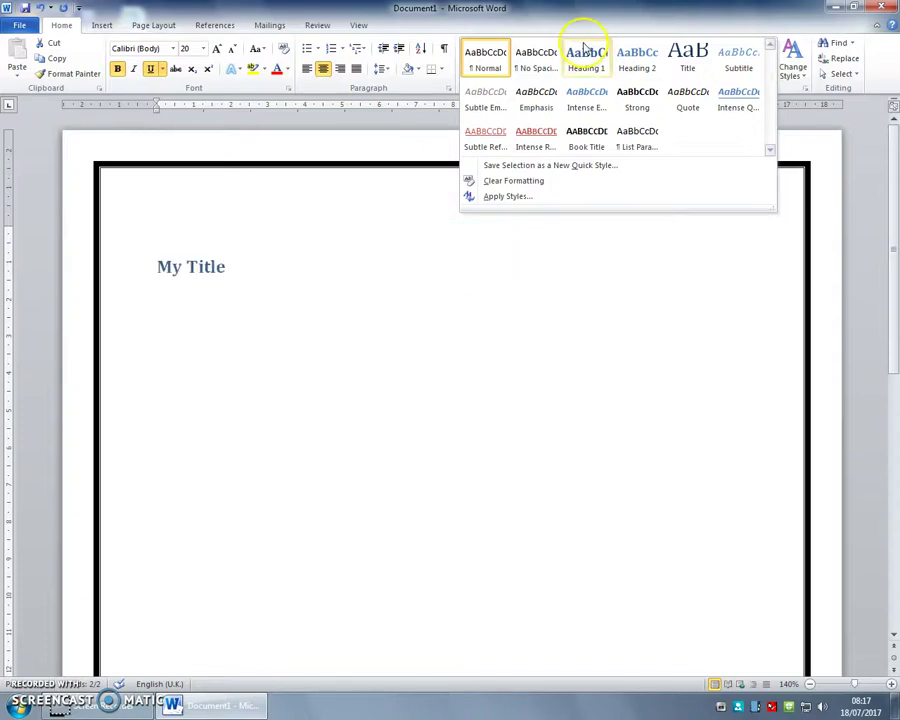
{"action": "left_click", "coordinate": [631, 66]}
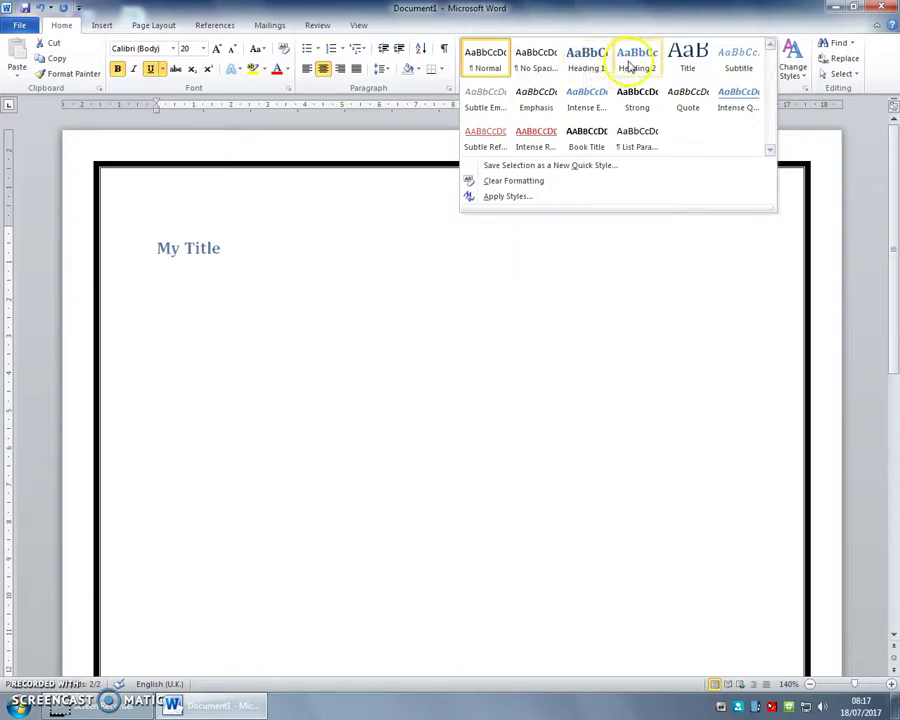
{"action": "left_click", "coordinate": [688, 60]}
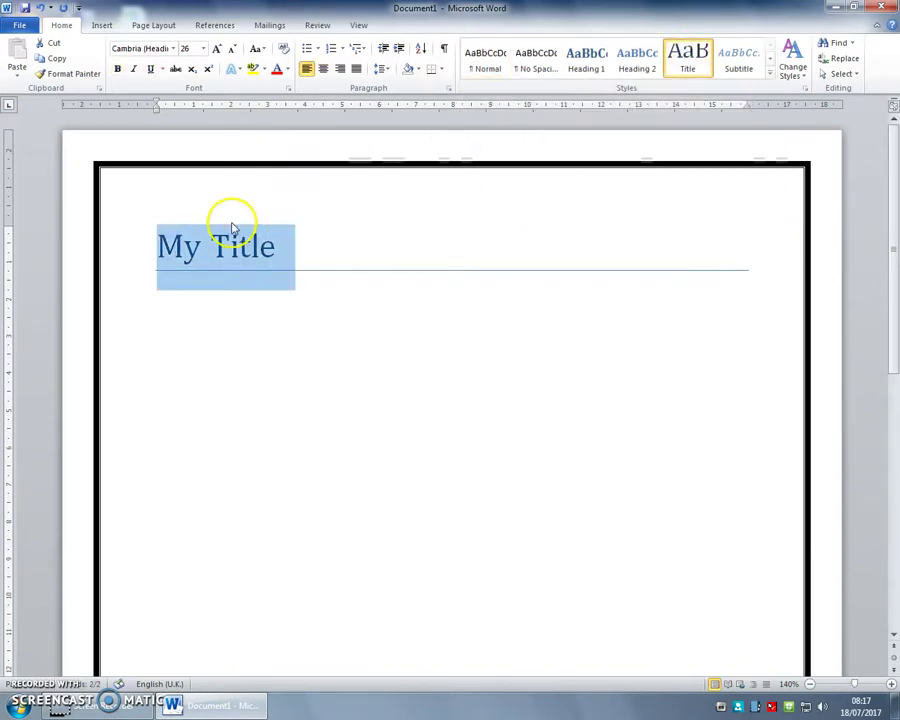
{"action": "left_click", "coordinate": [324, 70]}
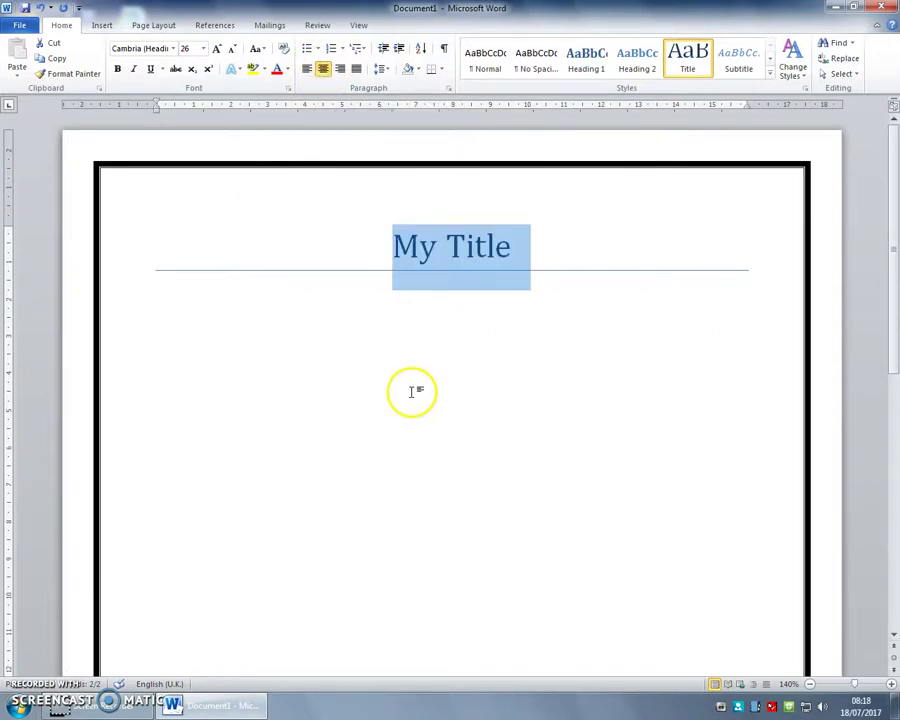
Enter the body text "Lots of text" on the line below the title
{"action": "left_click", "coordinate": [770, 73]}
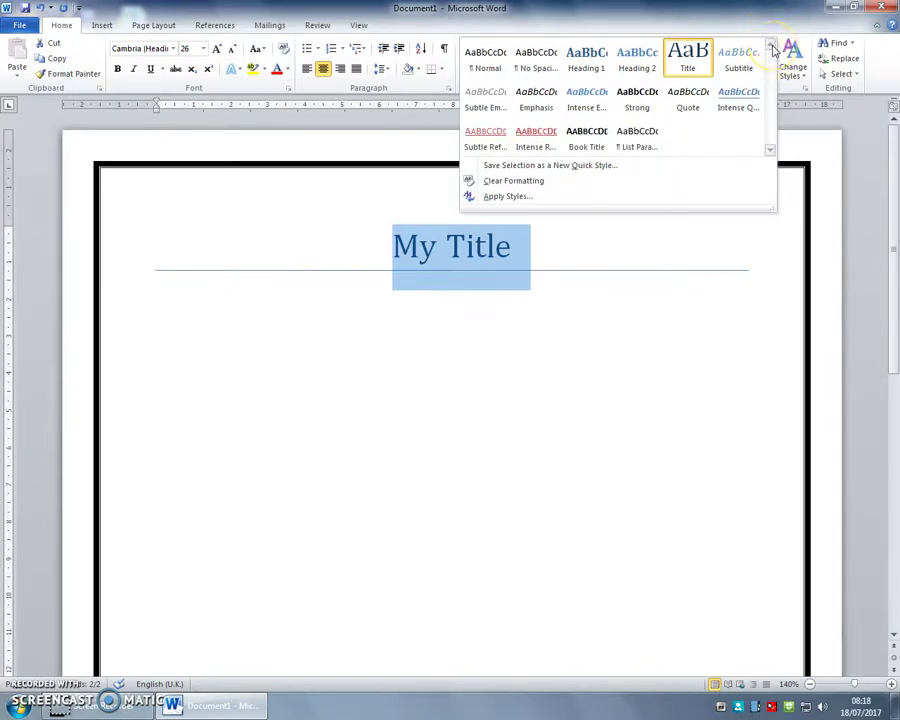
{"action": "left_click", "coordinate": [199, 336]}
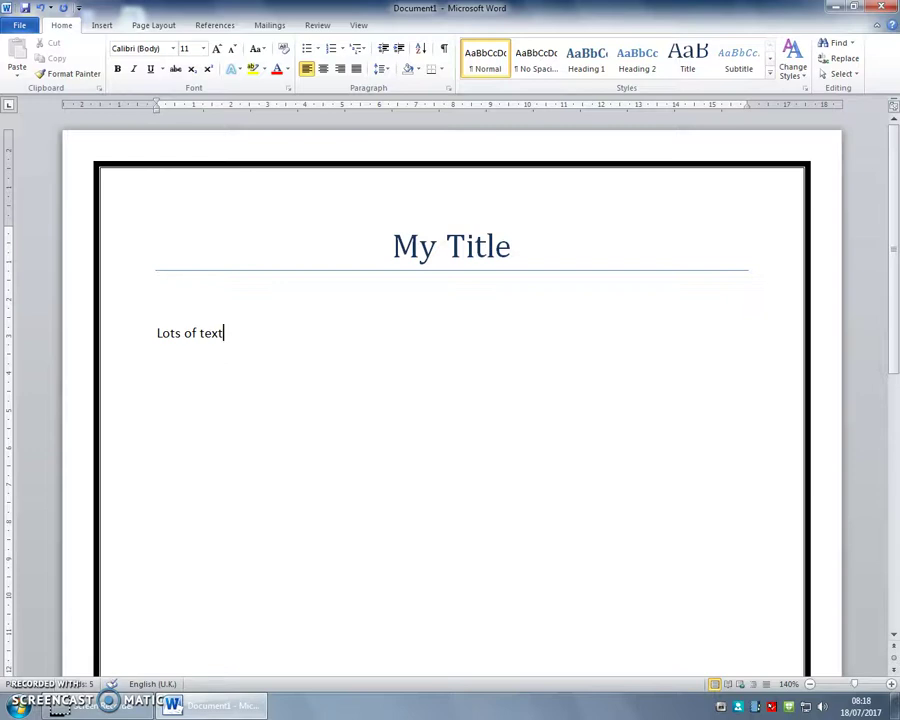
Set a first-line indent of 2 cm for the "Lots of text" paragraph
{"action": "left_click", "coordinate": [149, 333]}
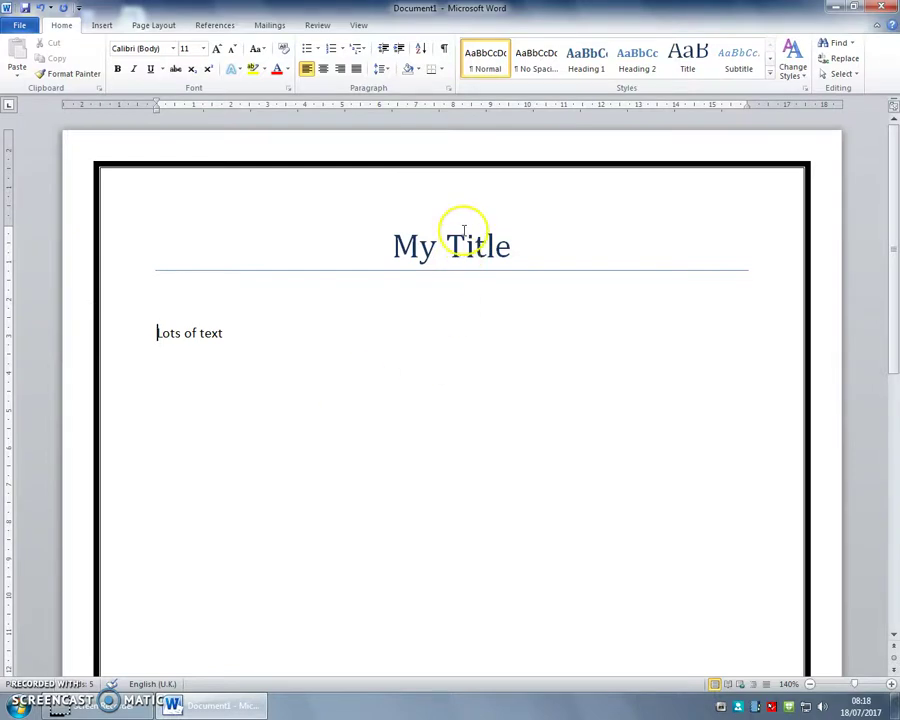
{"action": "left_click", "coordinate": [449, 93]}
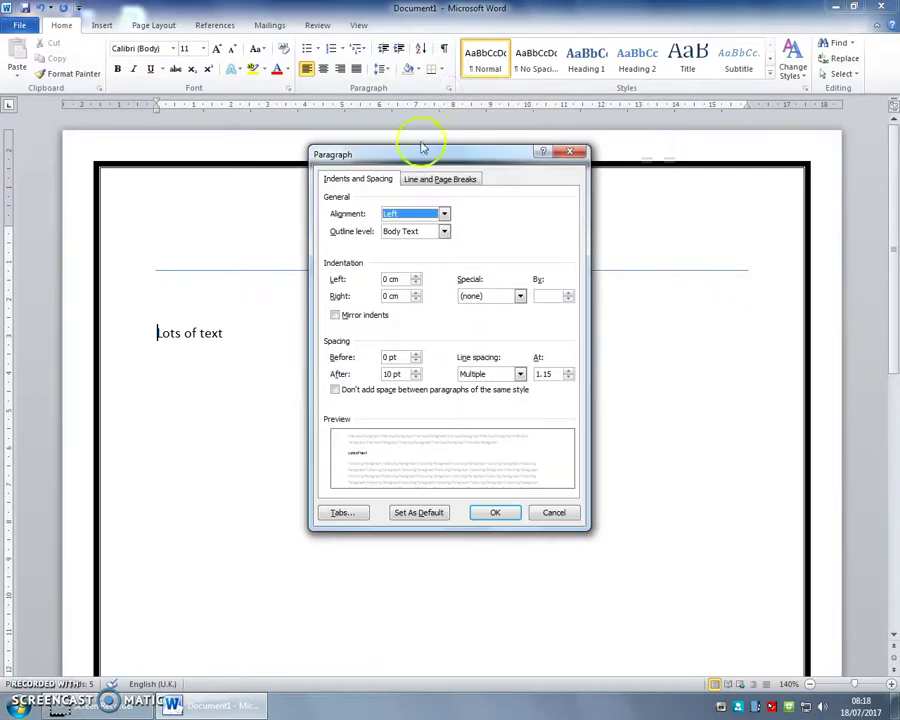
{"action": "left_click_drag", "start_coordinate": [422, 148], "coordinate": [455, 120]}
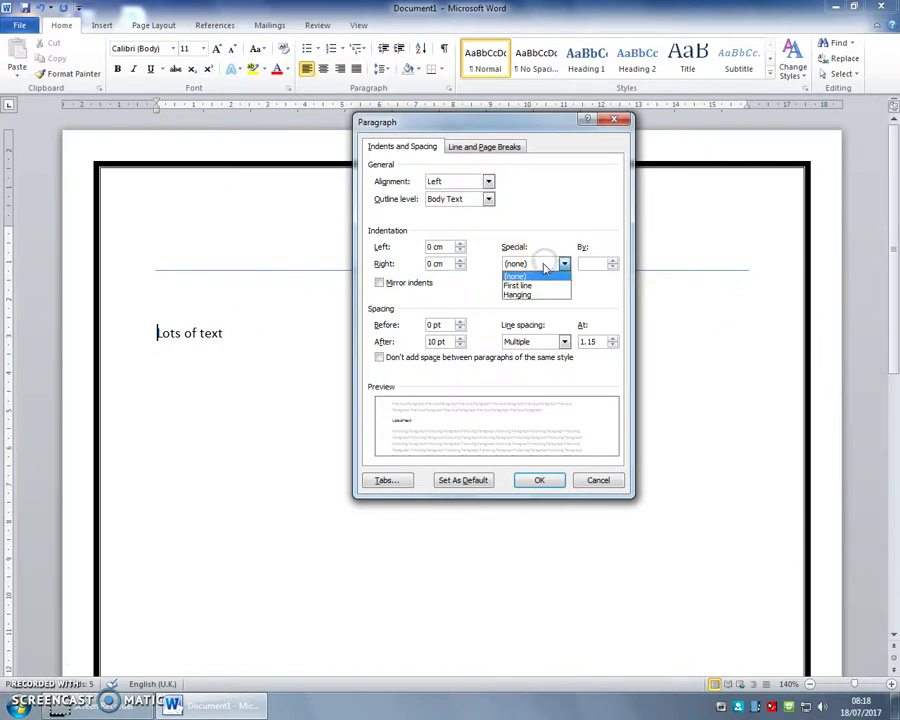
{"action": "left_click", "coordinate": [520, 286]}
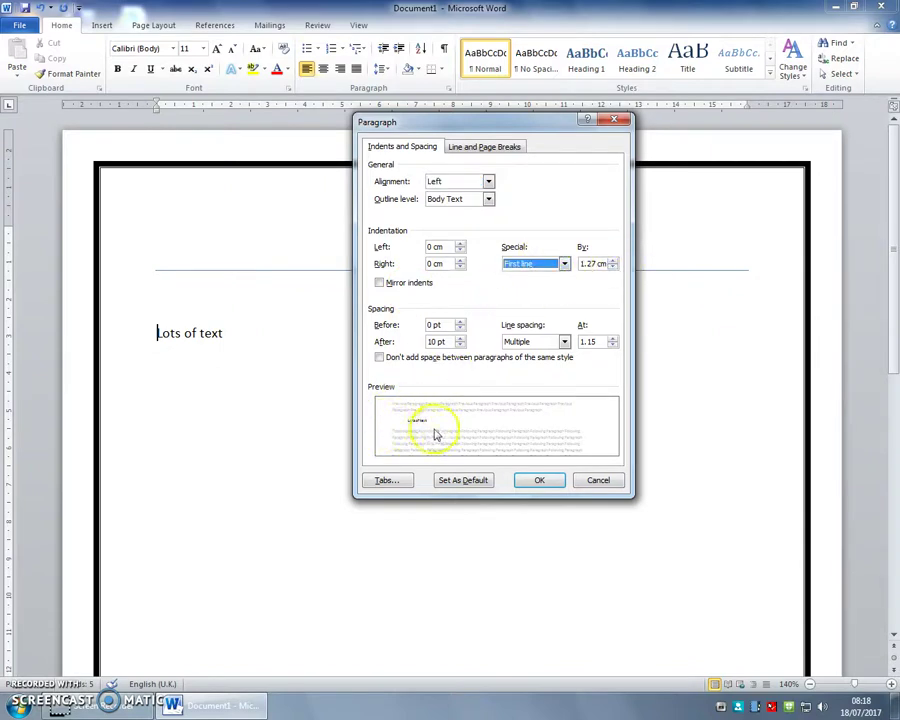
{"action": "left_click", "coordinate": [612, 259]}
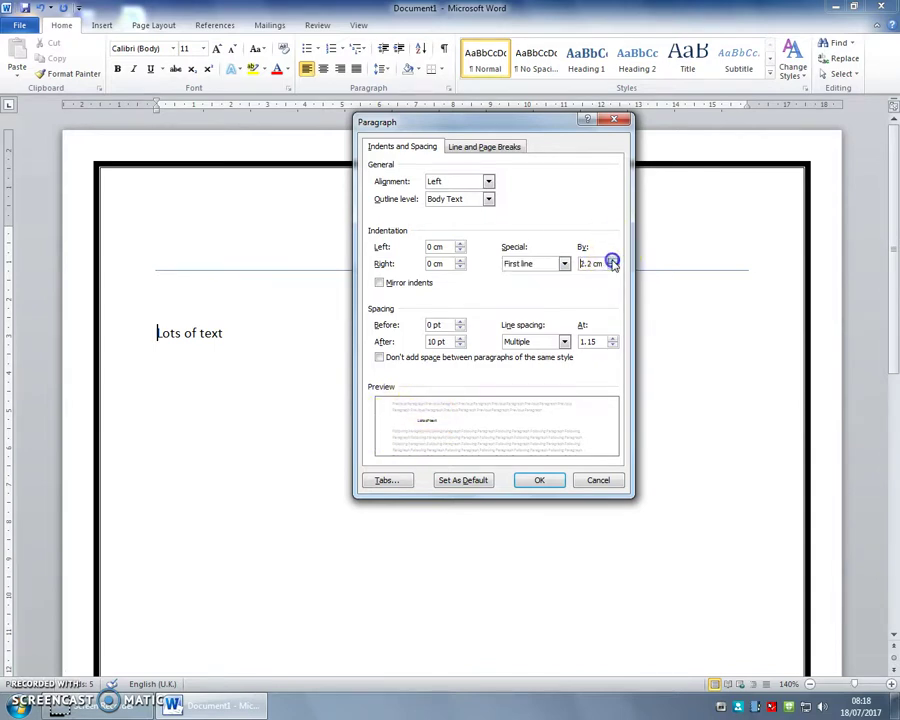
{"action": "left_click", "coordinate": [612, 267]}
{"action": "left_click", "coordinate": [612, 267]}
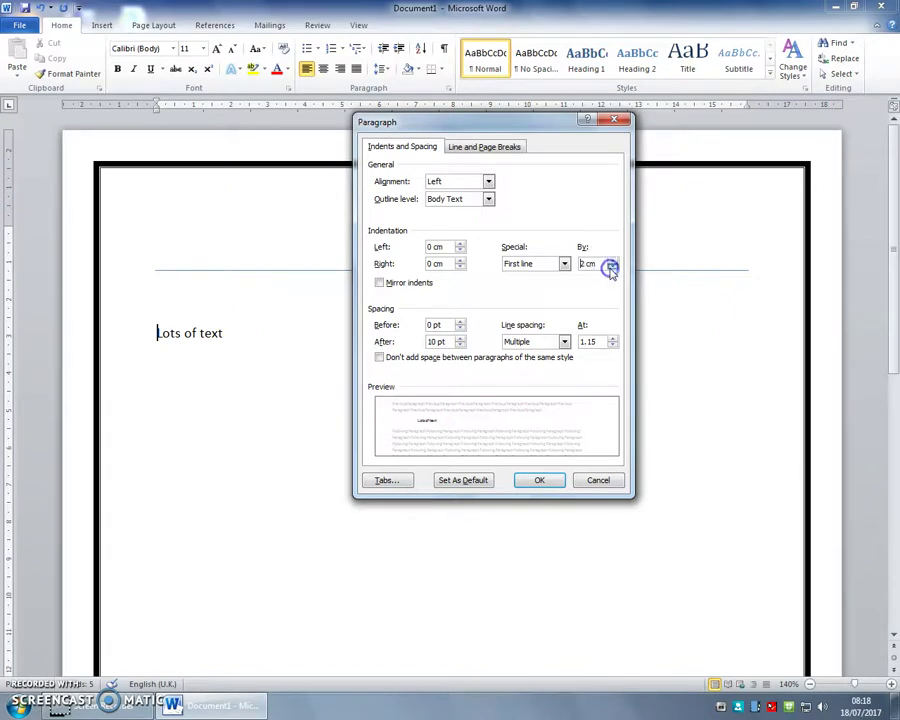
{"action": "left_click", "coordinate": [538, 479]}
Extend the "Lots of text" paragraph with random filler text, starting "fdasjkl; fjdksla;f jdklas;", until it wraps onto a second line
{"action": "left_click", "coordinate": [323, 339]}
{"action": "type", "text": "fdasjkl; fjdksla;f jdklas; fj"}
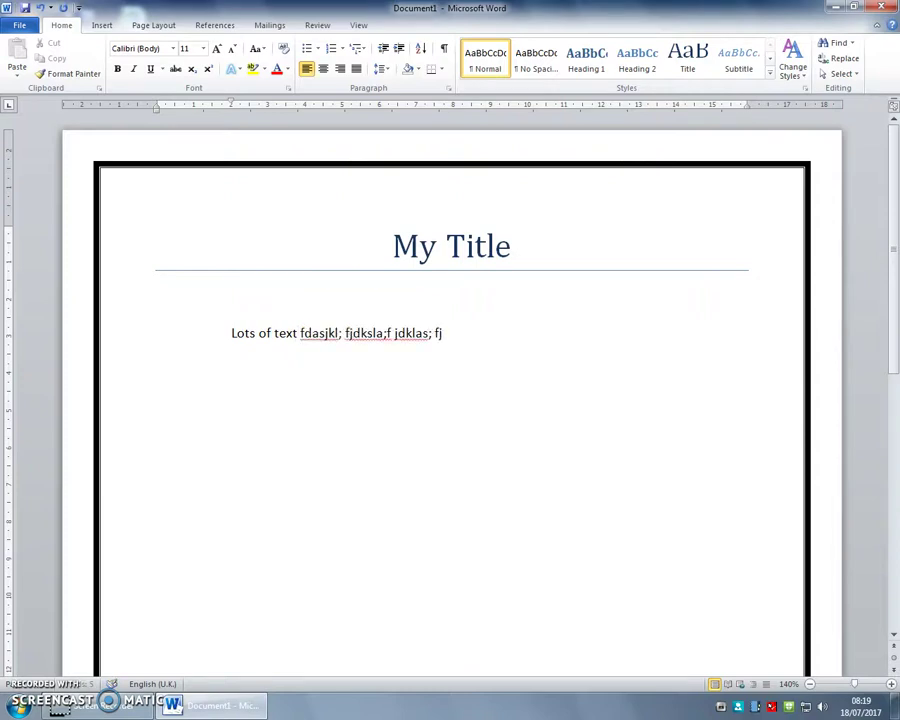
{"action": "type", "text": "dksal;f jkdlsa; fjklsda; fjkl;asdkl jfkdlsa;fj kdls;a jfkld; asdl;jfklasd;"}
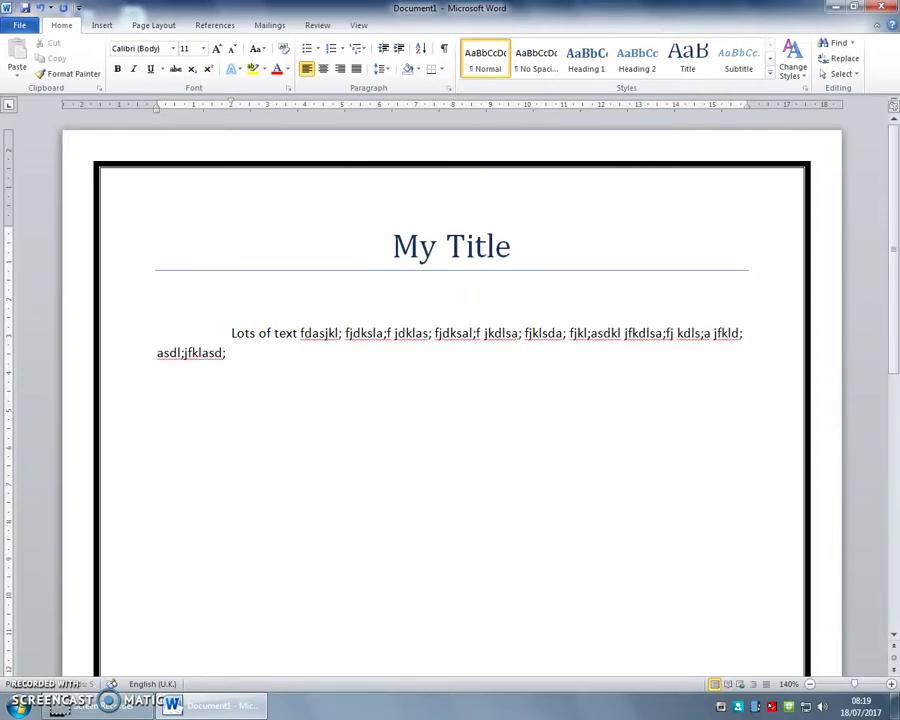
{"action": "type", "text": " jfklsd; ajfkld; asjfkl; asdjfkl; dsajfkl; sdjakfl; jdaskl;f jkdsla; fjklsd; asd;jkfl;"}
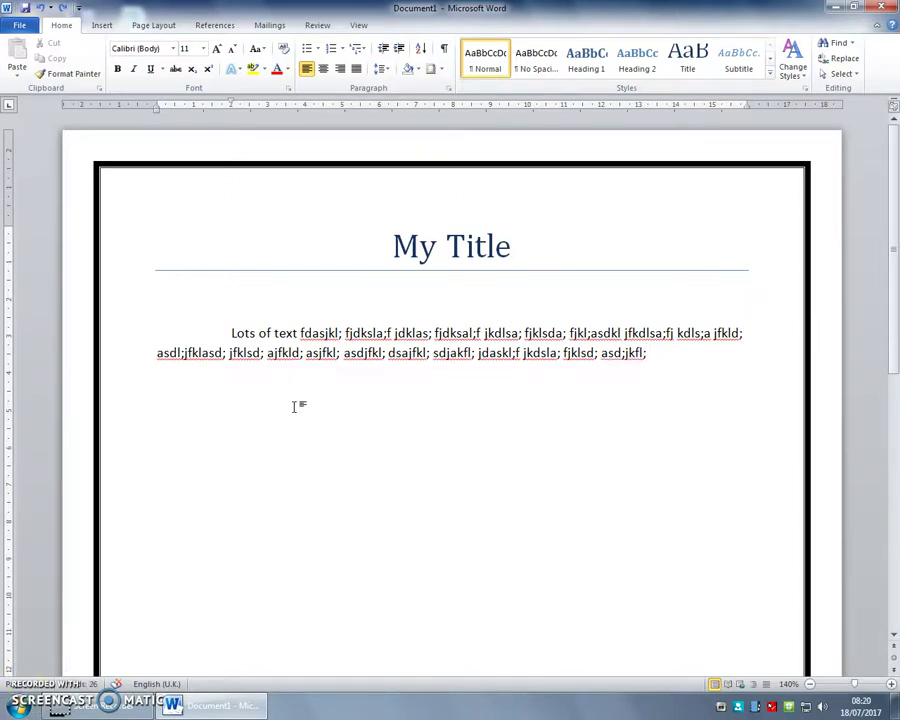
Select the whole body paragraph below the title
{"action": "left_click", "coordinate": [510, 364]}
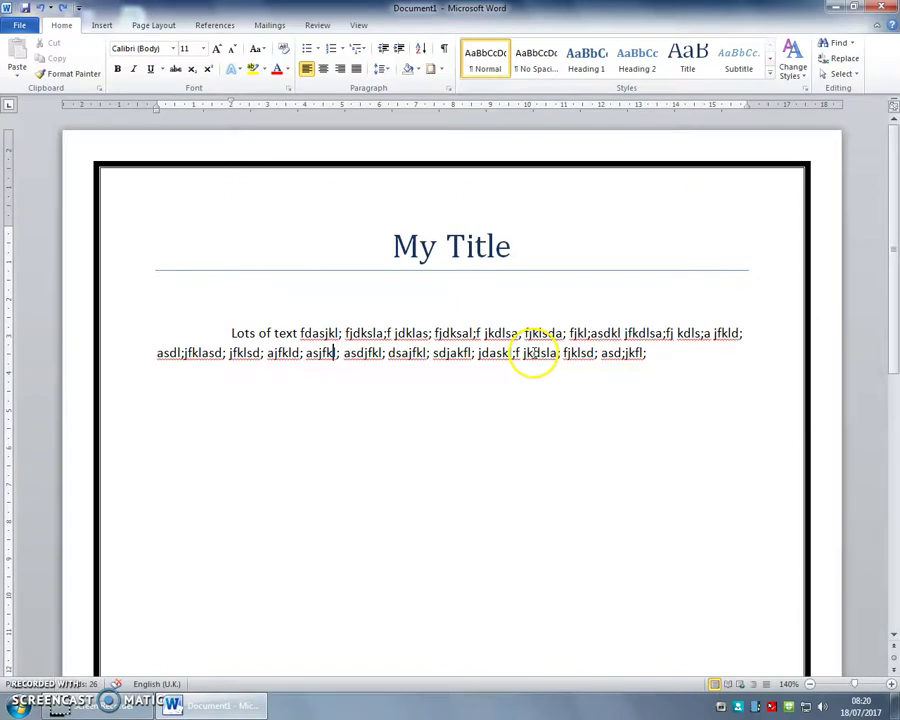
{"action": "left_click_drag", "start_coordinate": [663, 358], "coordinate": [129, 327]}
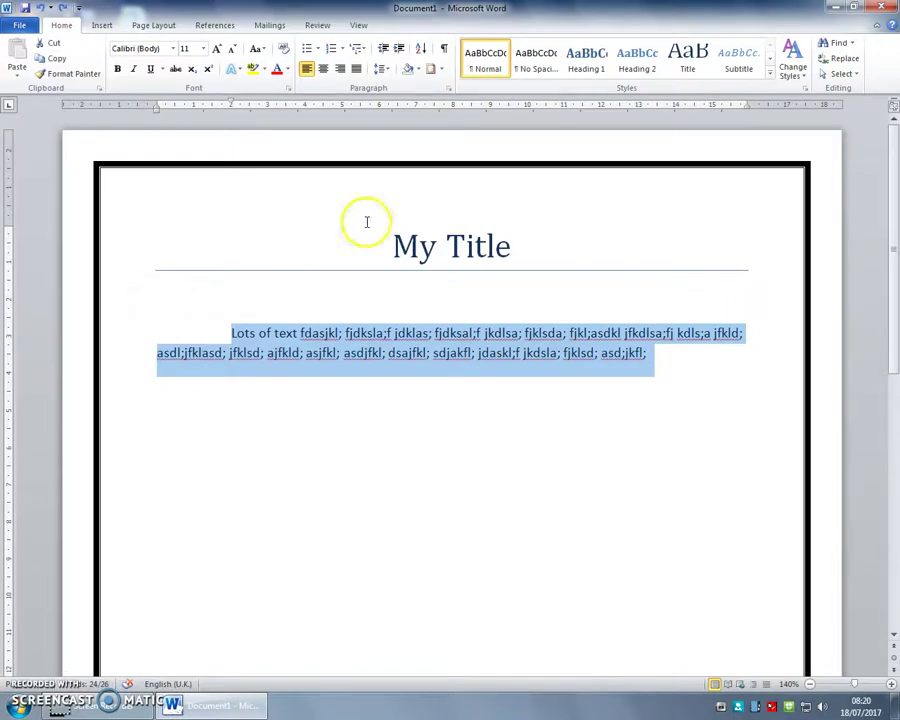